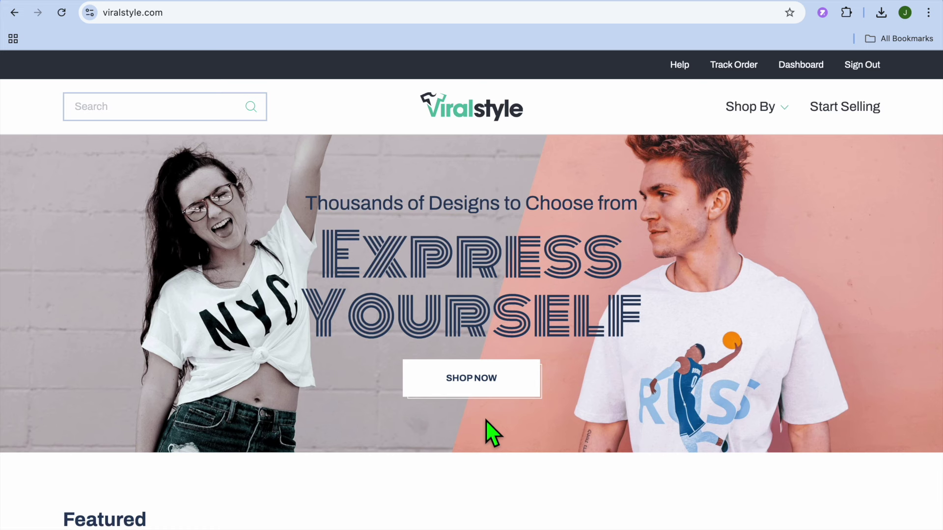
- Scroll down through the storefront's Featured shirts and back up to the banner
scroll(487, 420, down, 5)
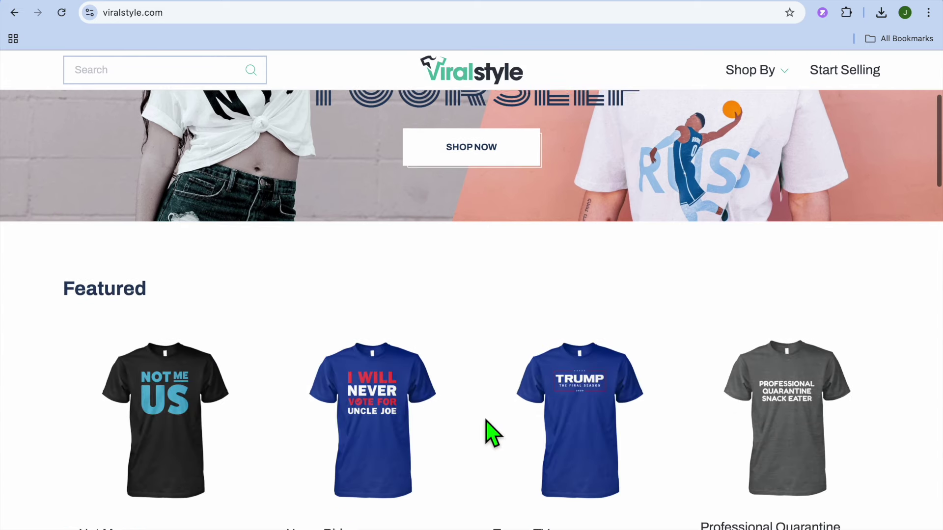
scroll(491, 432, down, 1)
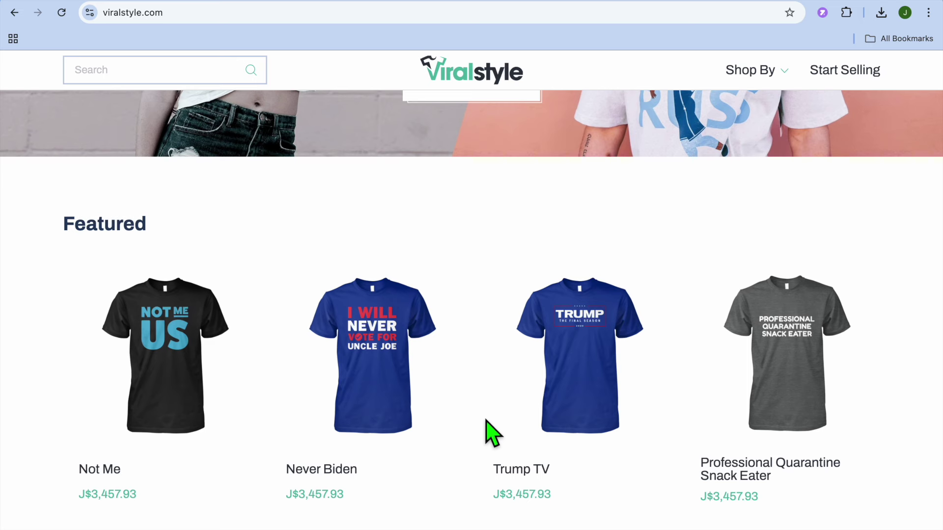
scroll(486, 420, up, 4)
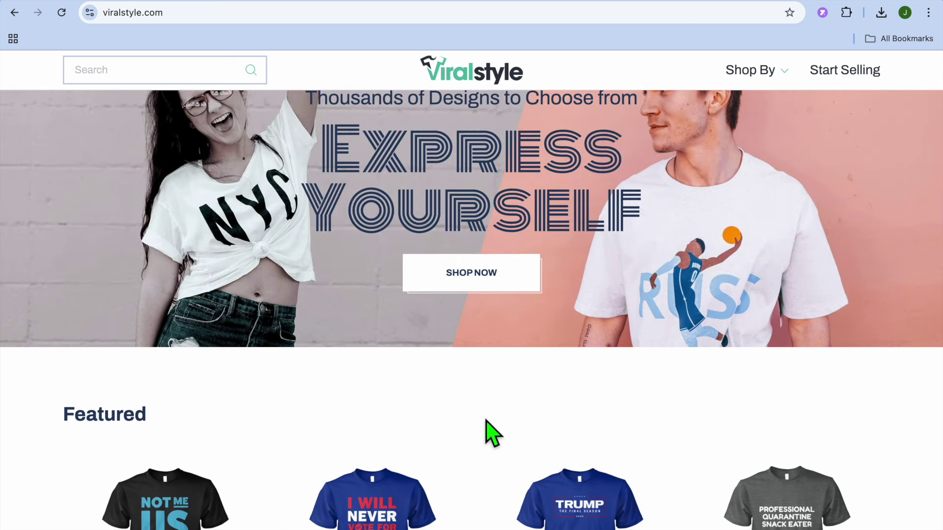
scroll(486, 420, up, 2)
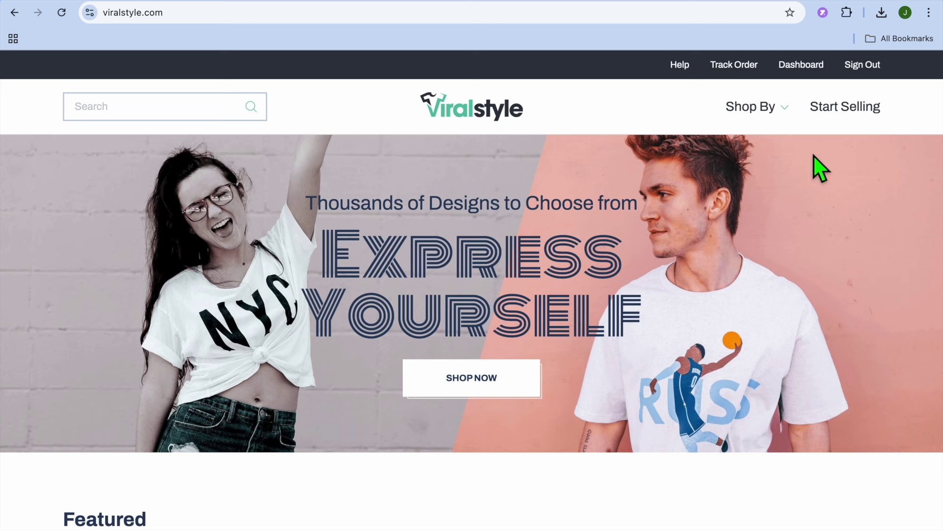
- Start a new campaign to get the blank white tee designer at $6.90 base cost
click(841, 113)
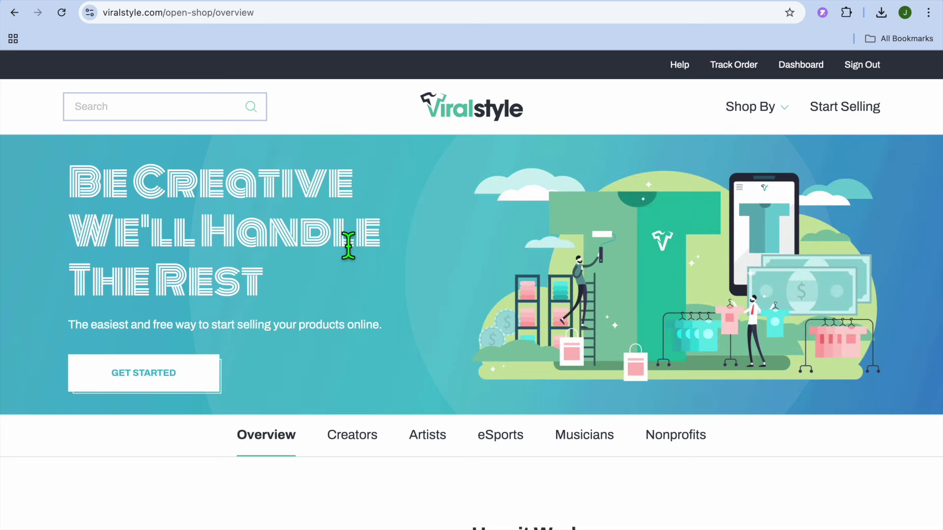
click(144, 378)
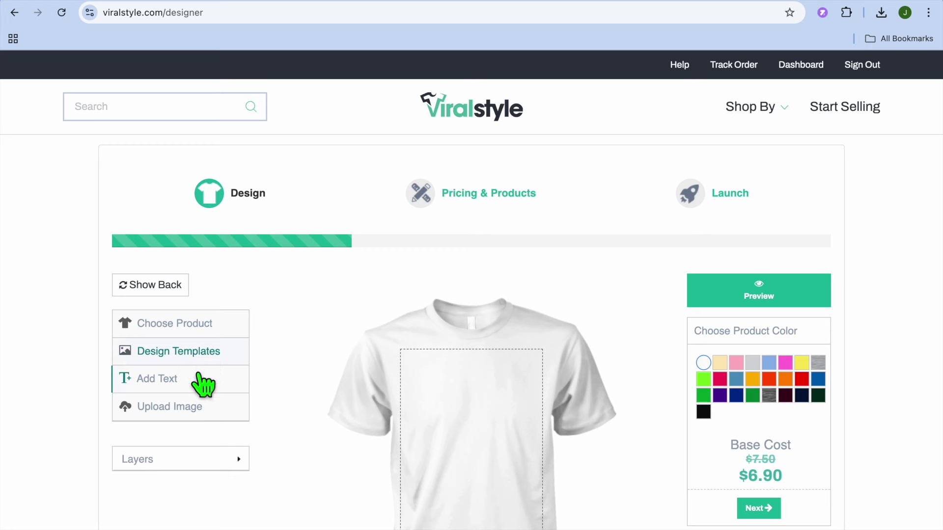
click(202, 324)
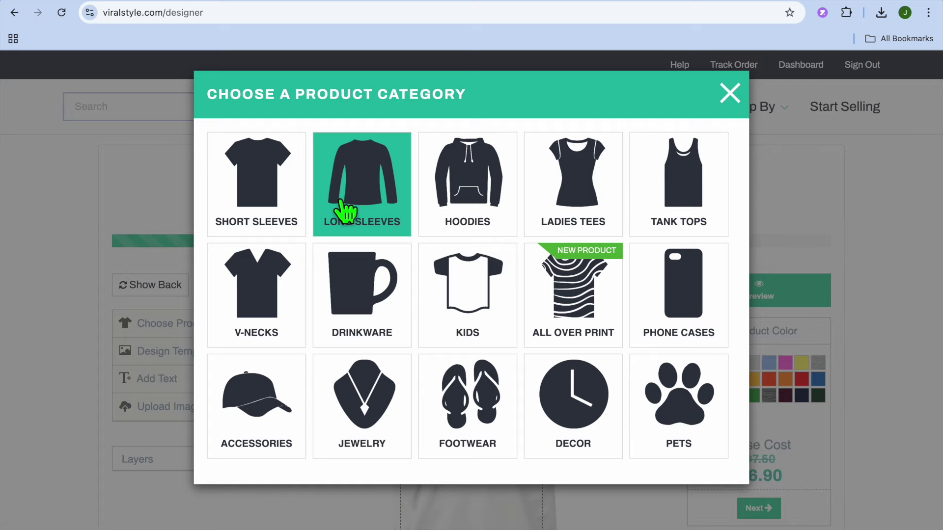
- Upload the Never Give Up T-shirt PNG from Downloads onto the shirt
click(730, 98)
click(172, 409)
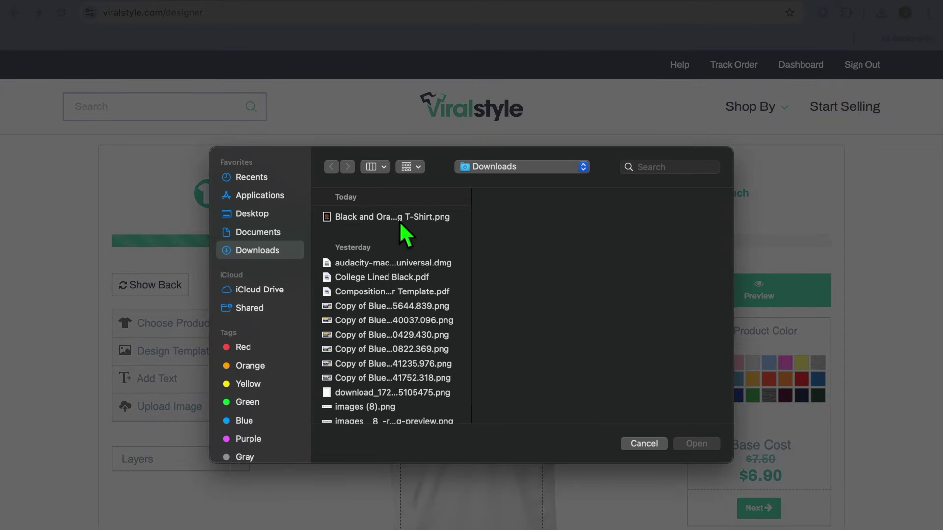
click(399, 221)
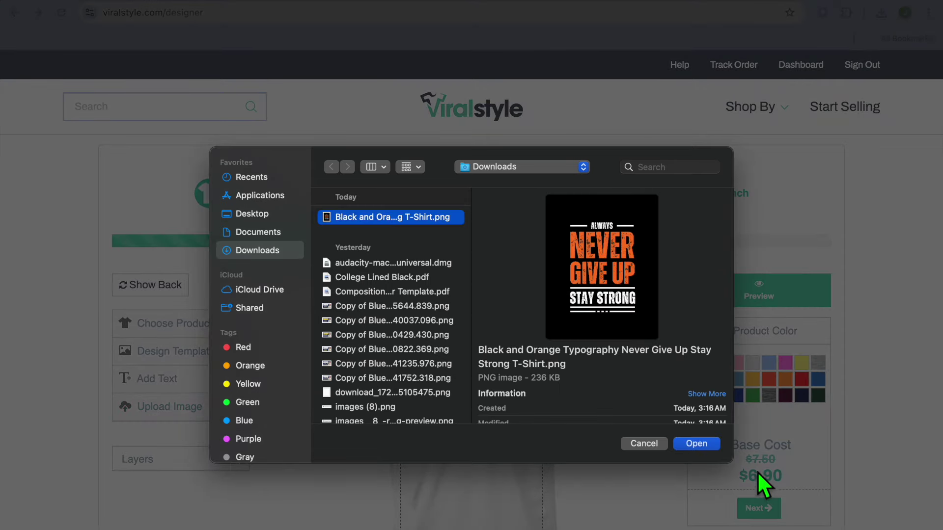
click(706, 444)
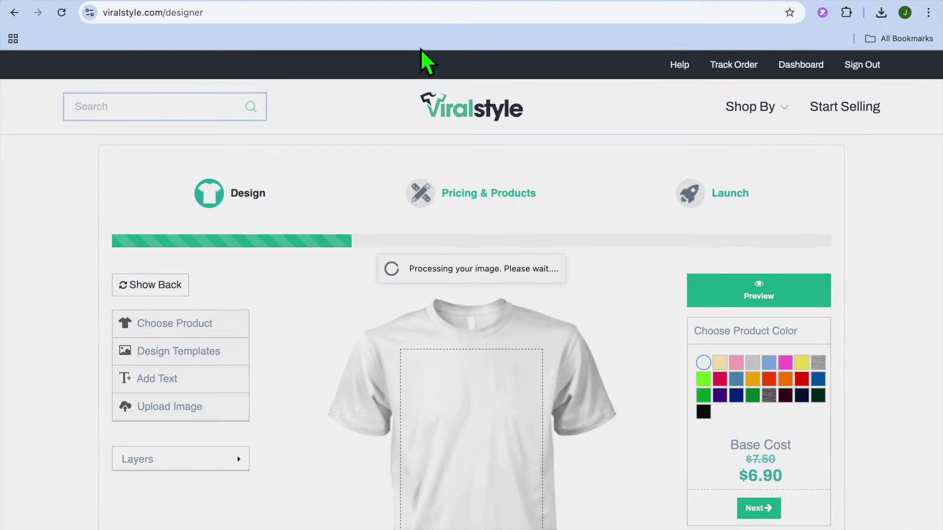
click(408, 4)
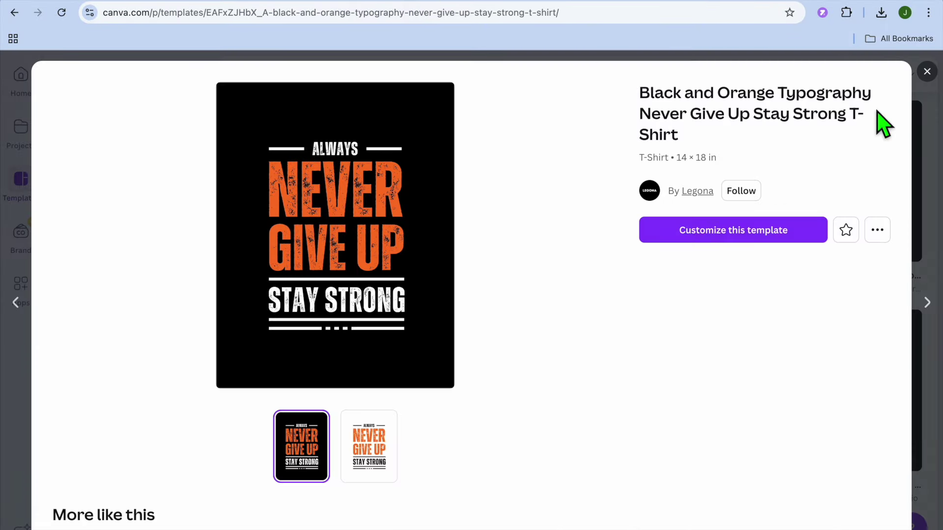
- Close Canva's Never Give Up Stay Strong template preview to return to the tshirt search results
click(928, 78)
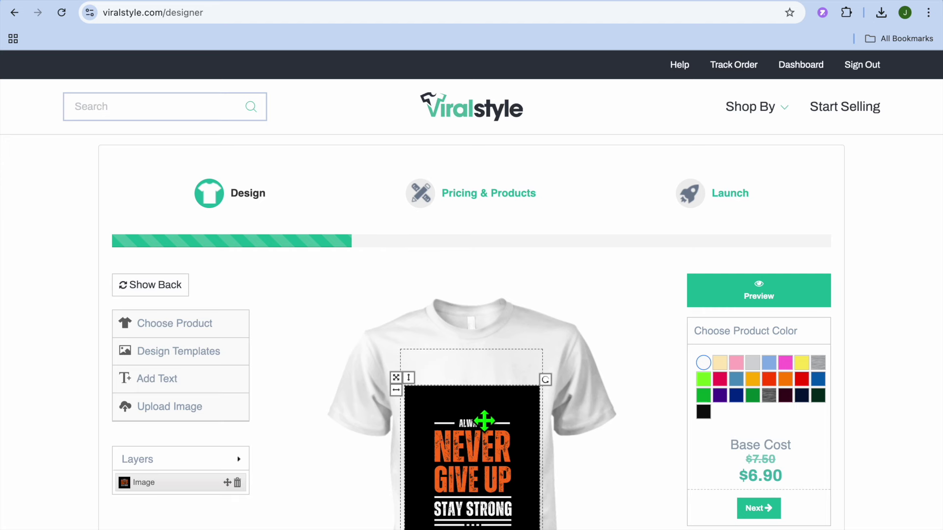
- Raise the design on the shirt and review the Unisex Cotton Tee pricing at $21.99
drag(484, 421, 485, 409)
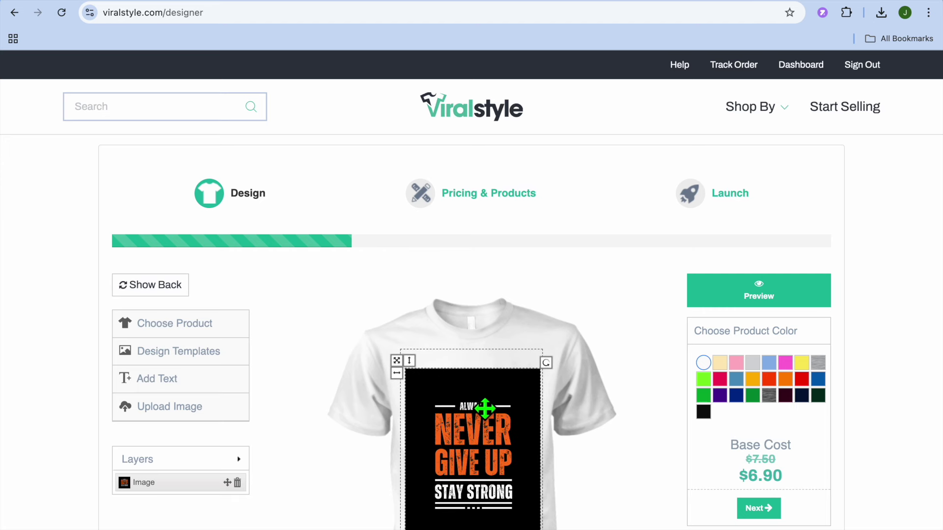
scroll(483, 410, down, 5)
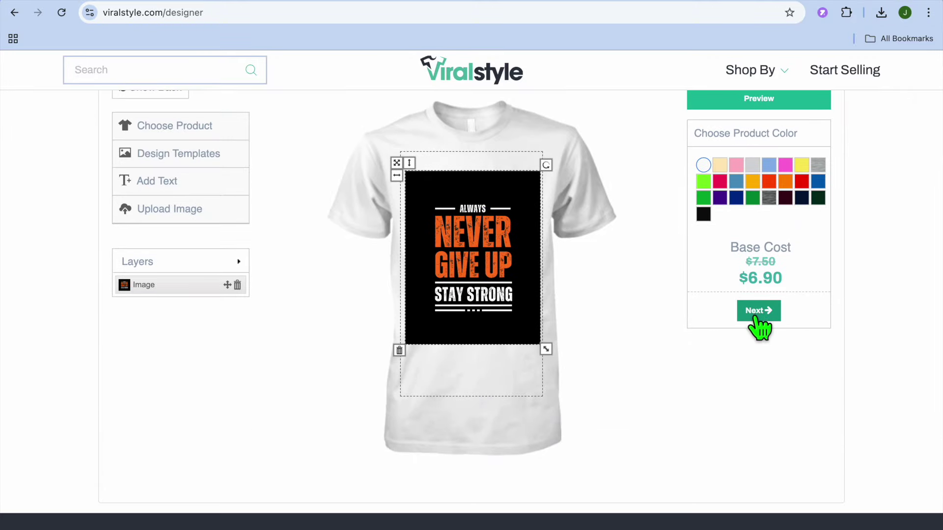
click(759, 311)
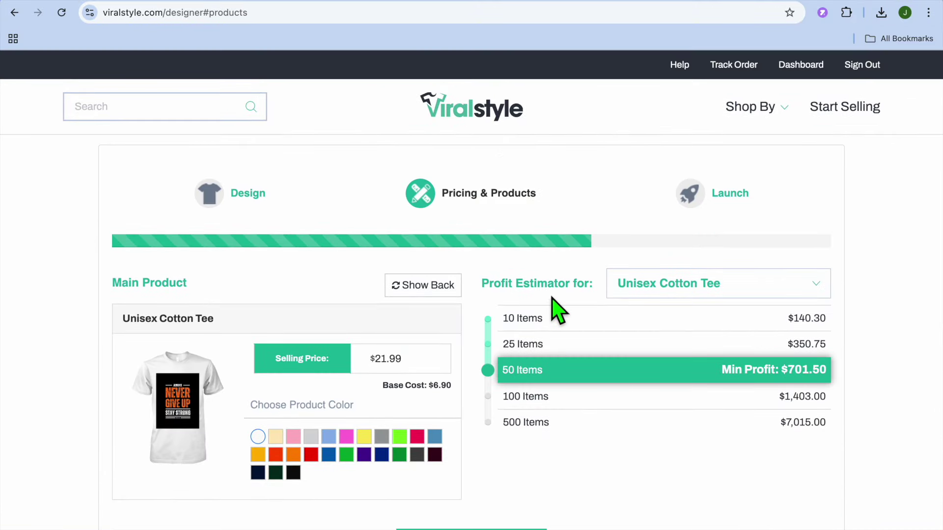
scroll(558, 311, down, 4)
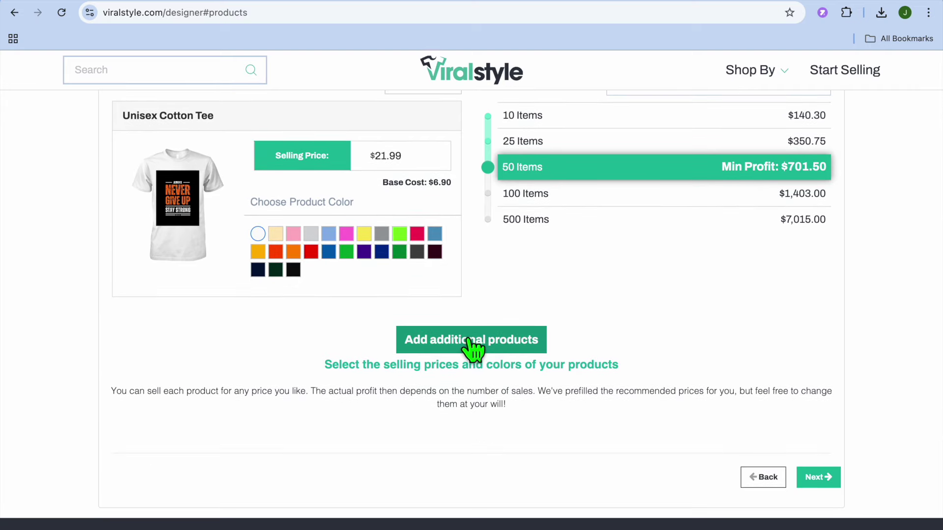
scroll(581, 331, up, 2)
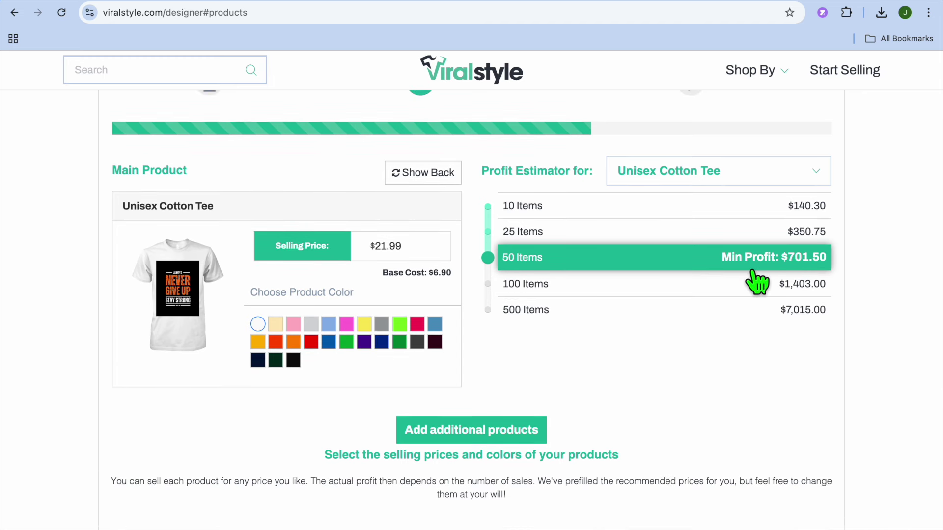
scroll(756, 282, down, 4)
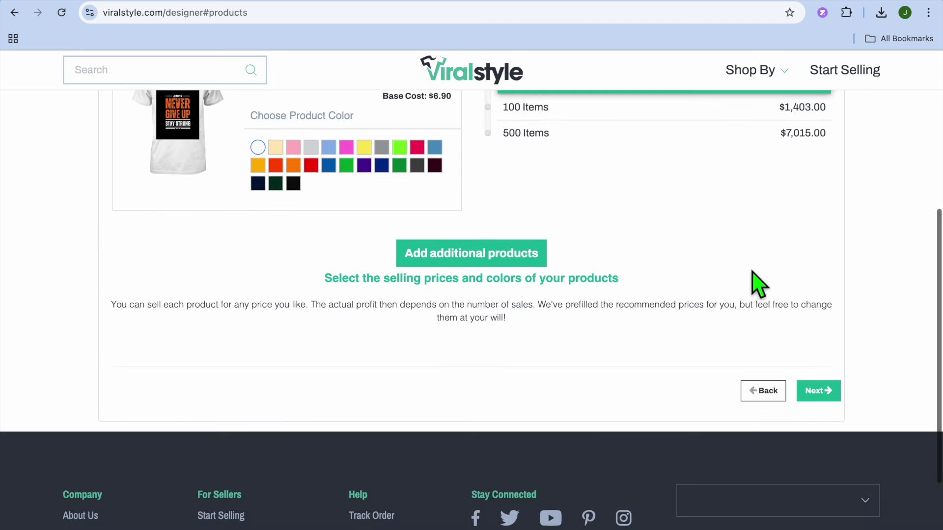
- Title the campaign 'test products', giving the URL slug 'test-product'
click(830, 389)
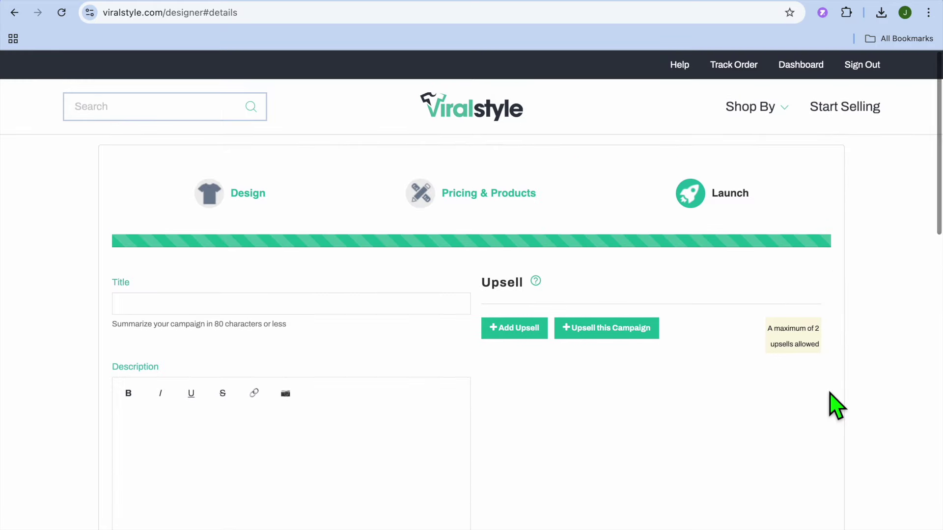
click(294, 307)
text(t)
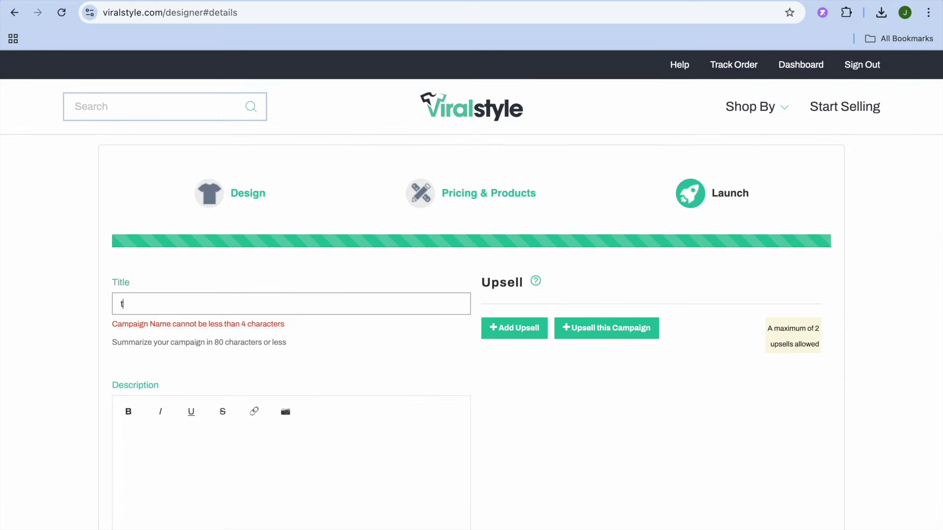
text(est product)
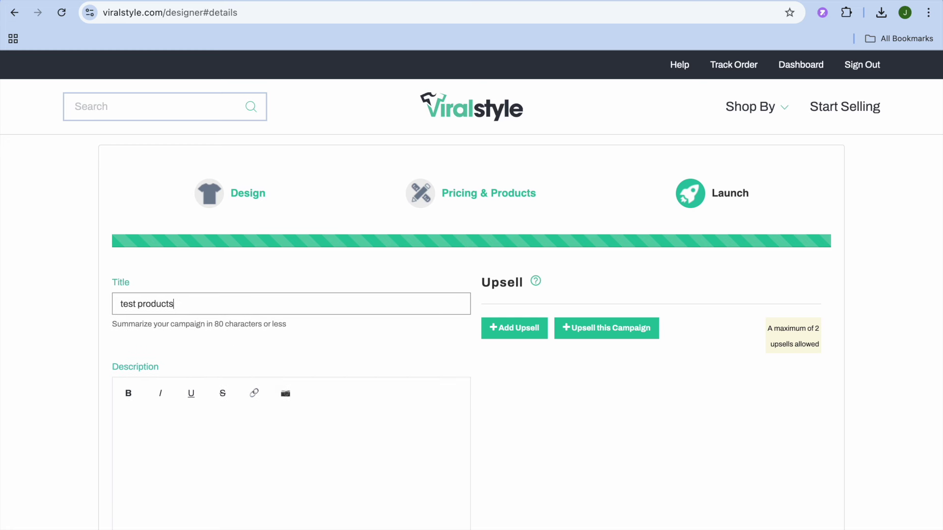
scroll(358, 407, down, 6)
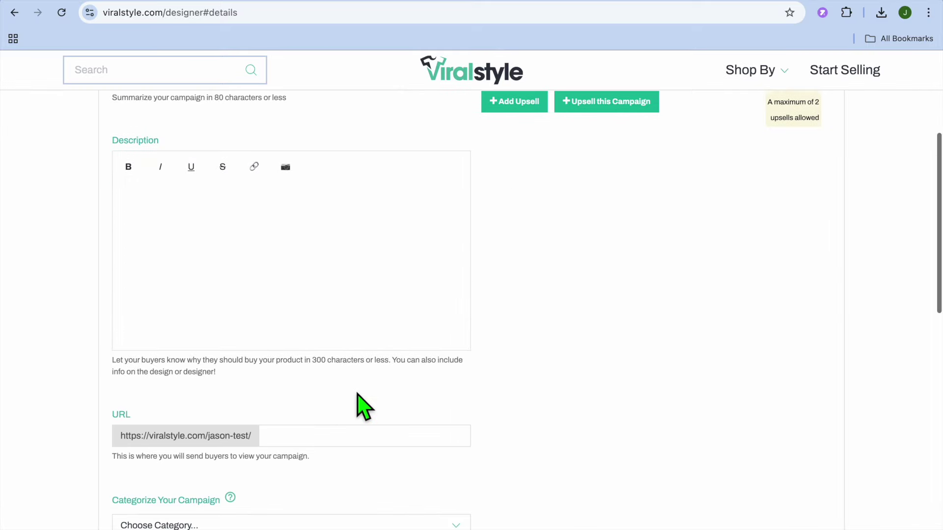
scroll(307, 257, down, 4)
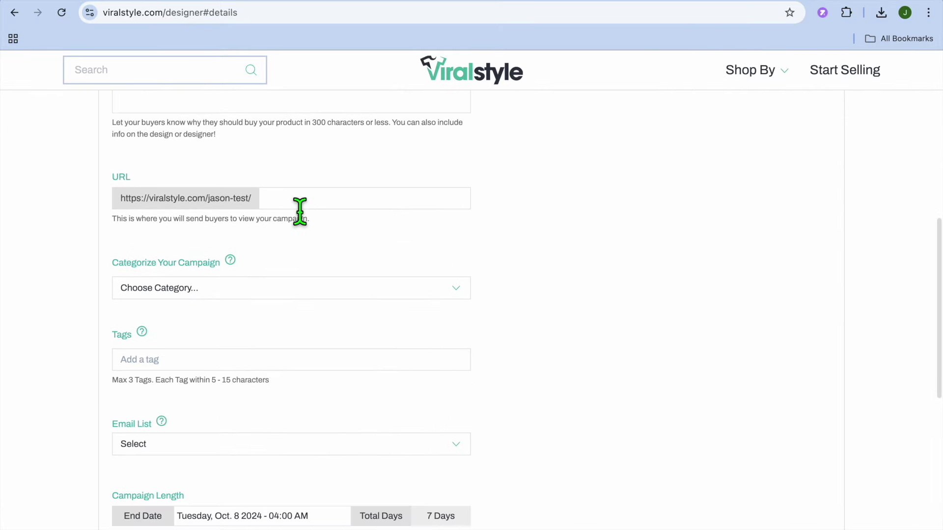
- Categorise the campaign under Interests
click(354, 292)
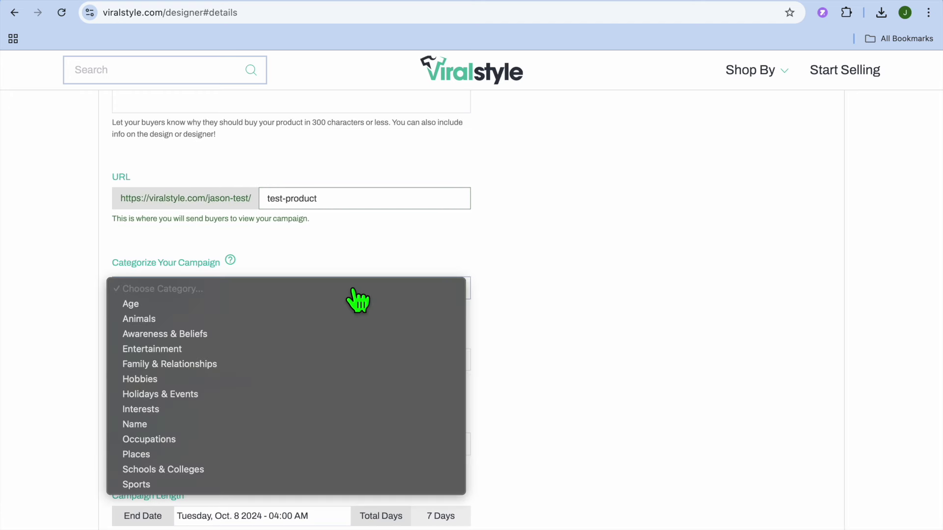
click(202, 409)
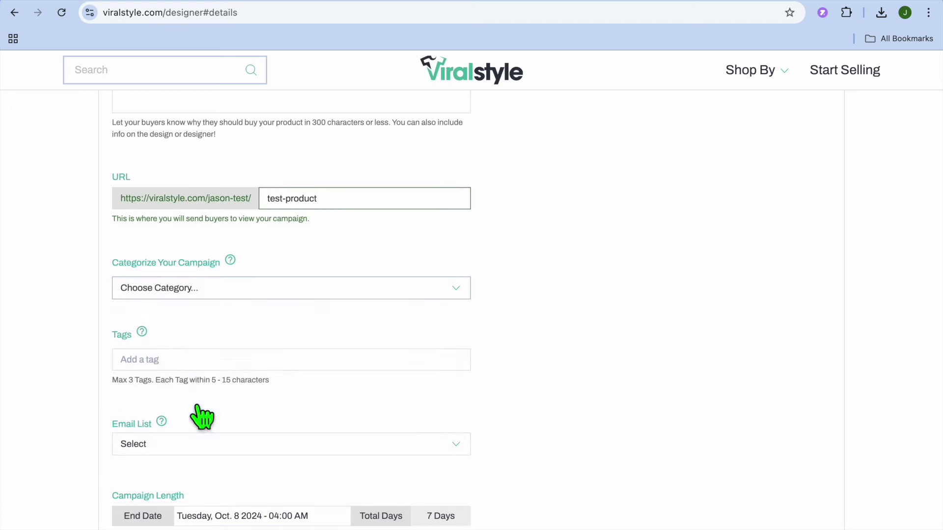
scroll(319, 413, down, 5)
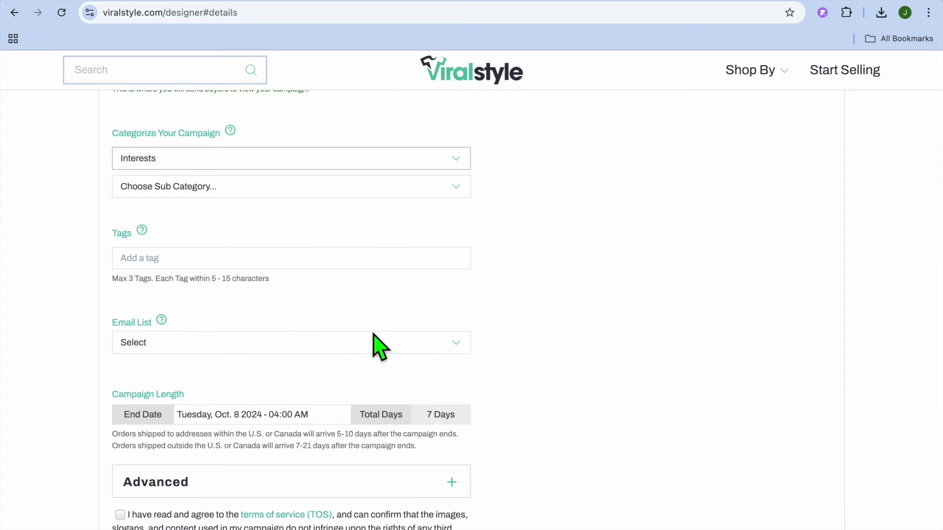
- Attempt launch, acknowledge the missing description and terms warning, and return to the Description box
scroll(373, 334, down, 7)
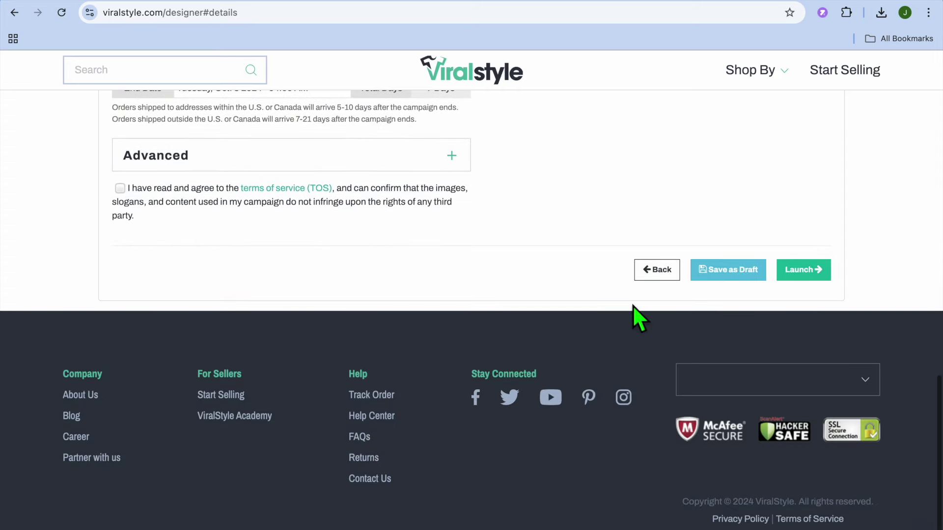
click(807, 270)
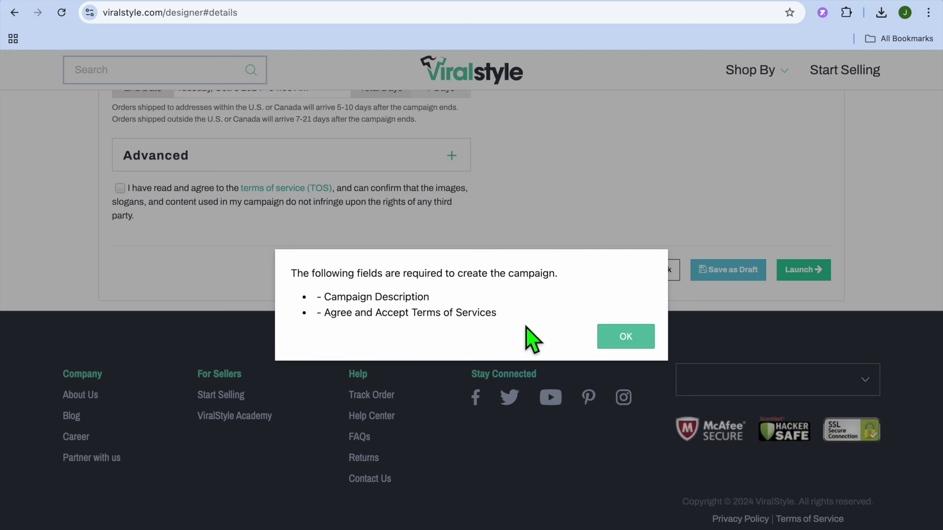
click(625, 339)
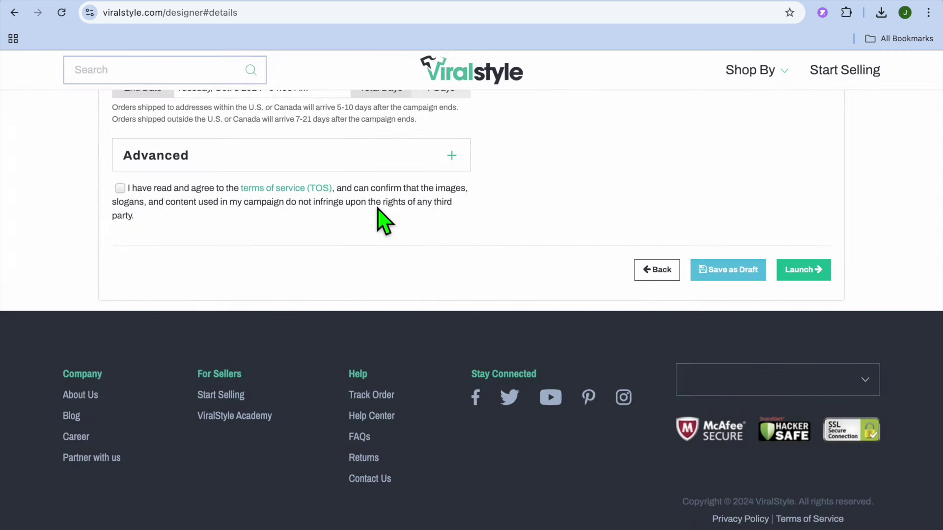
scroll(385, 220, up, 2)
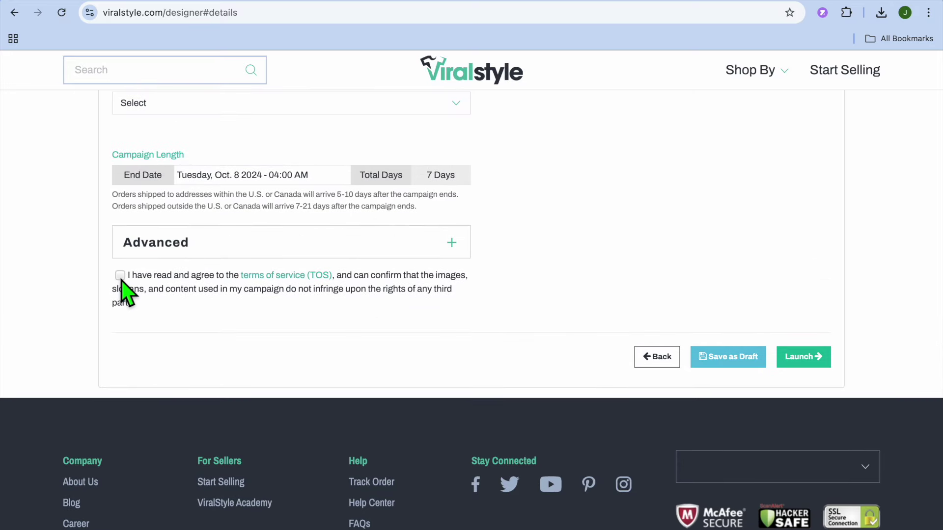
scroll(252, 238, up, 7)
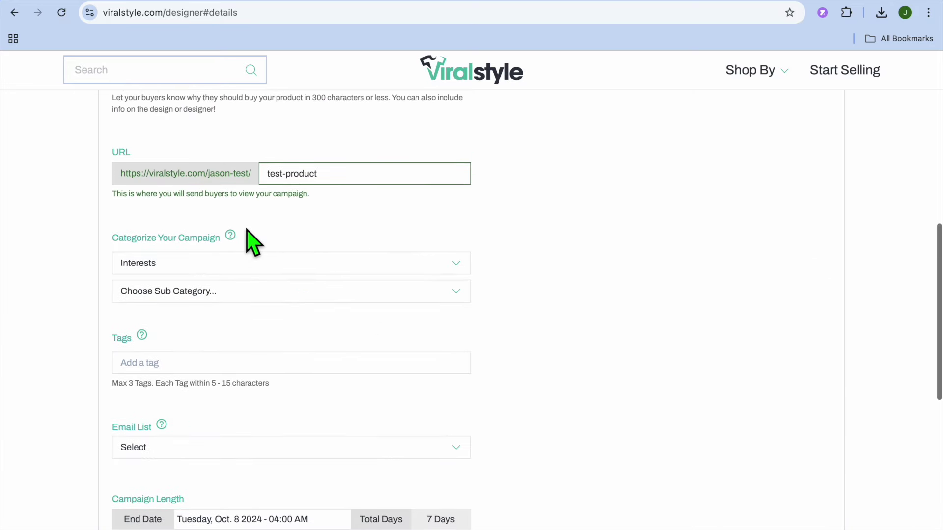
scroll(248, 237, down, 2)
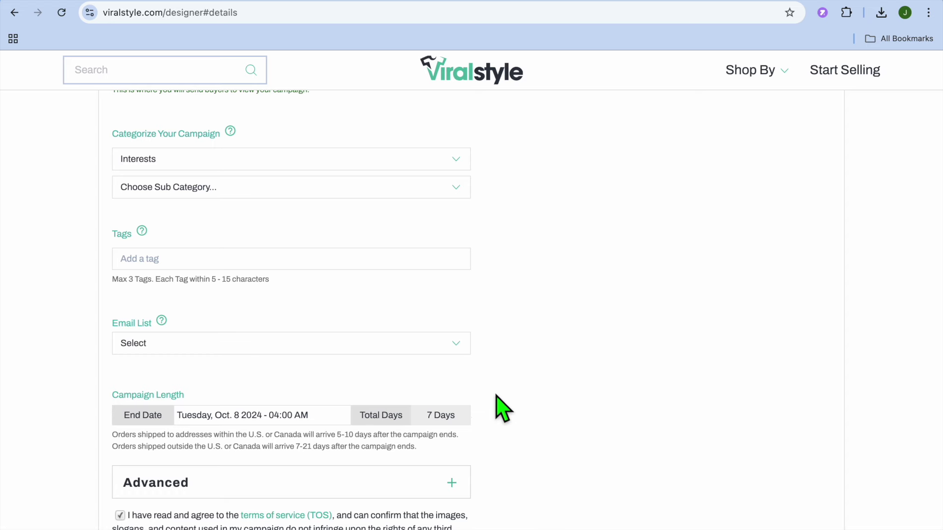
scroll(501, 408, up, 9)
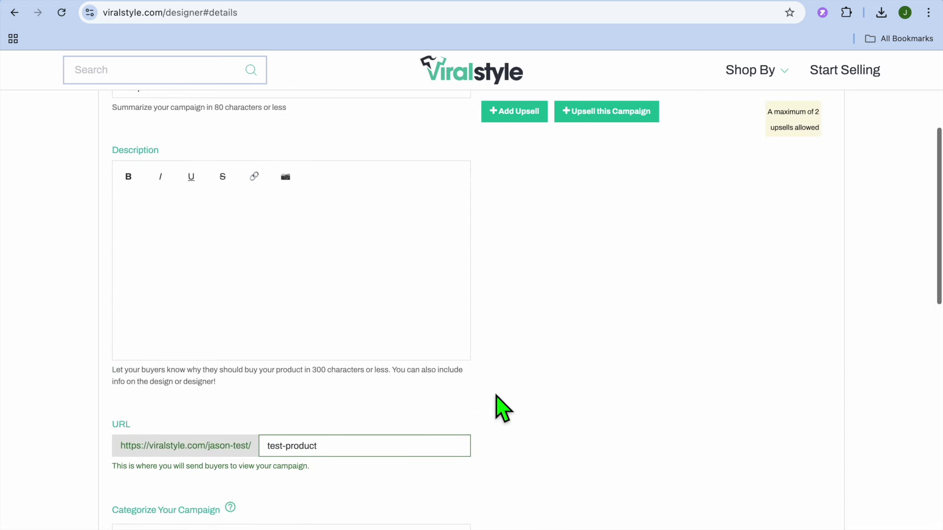
scroll(501, 408, up, 1)
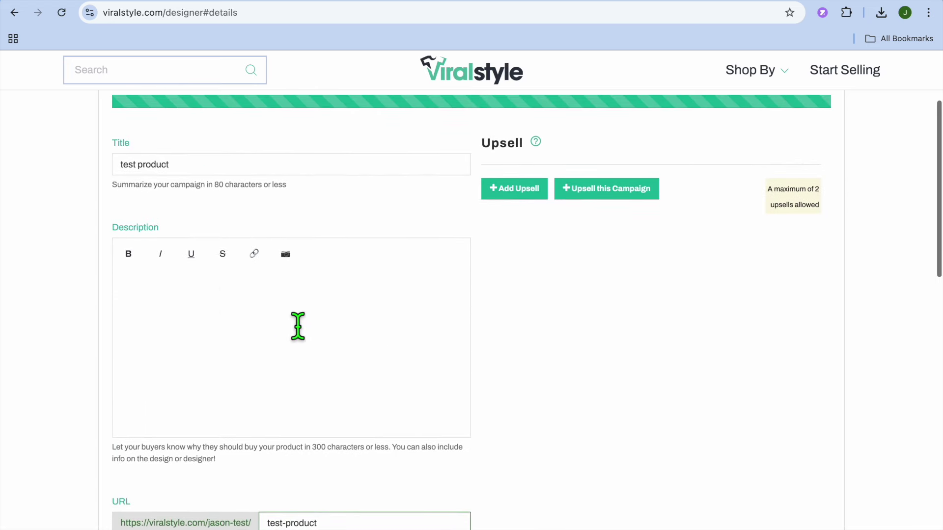
- Enter 'test product' as the description and close the upsell picker without adding one
click(227, 300)
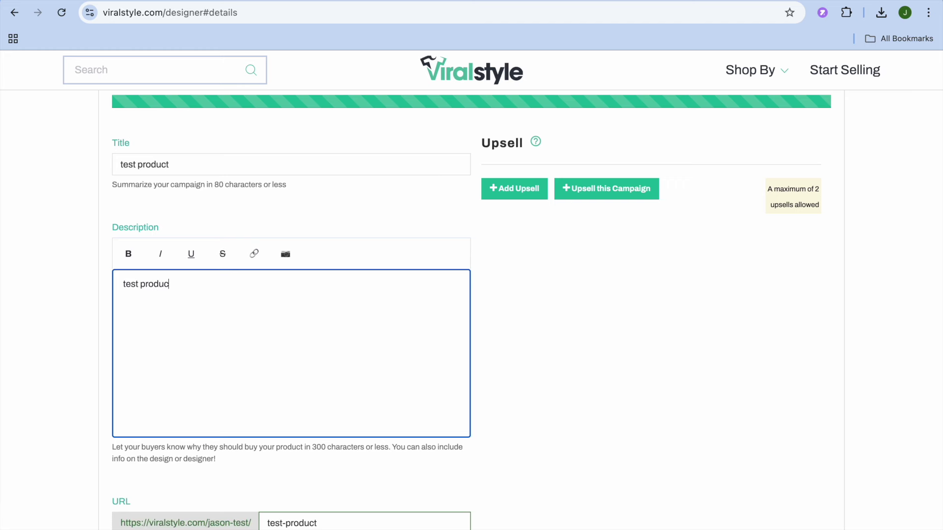
scroll(560, 407, up, 3)
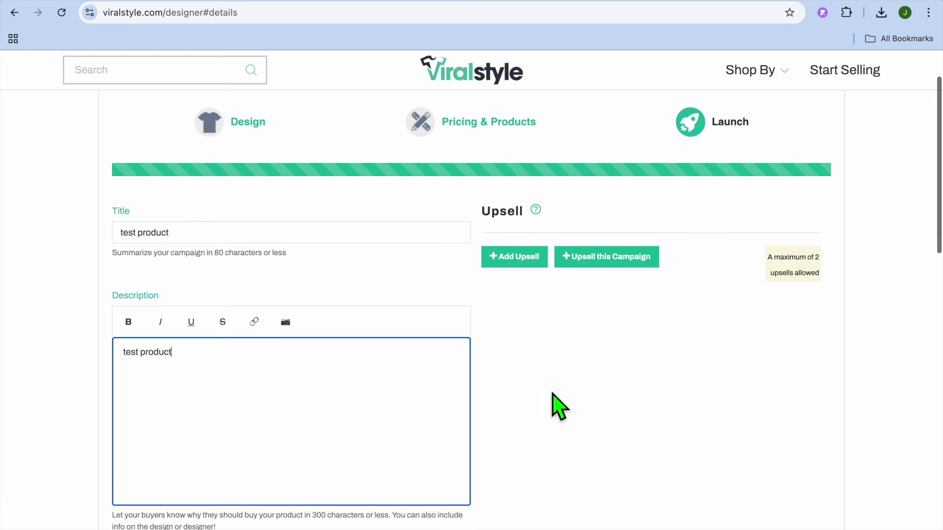
click(511, 260)
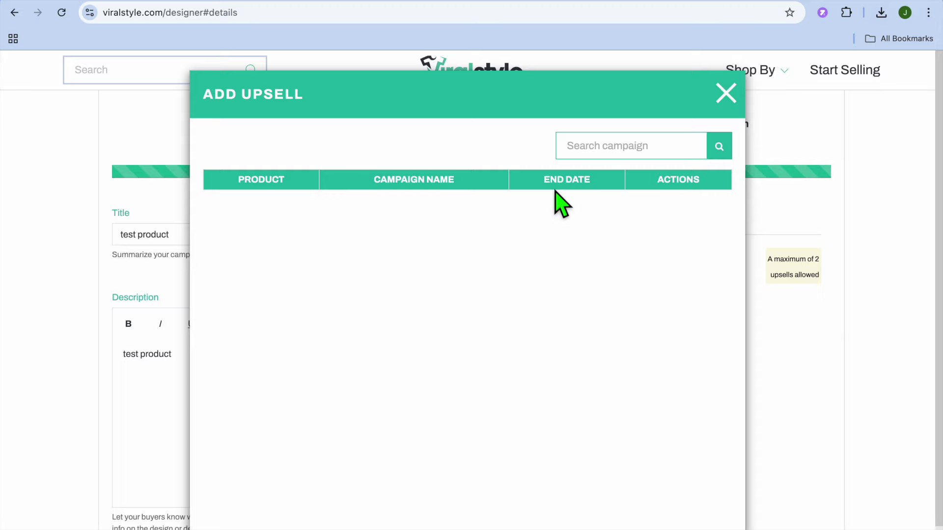
click(728, 96)
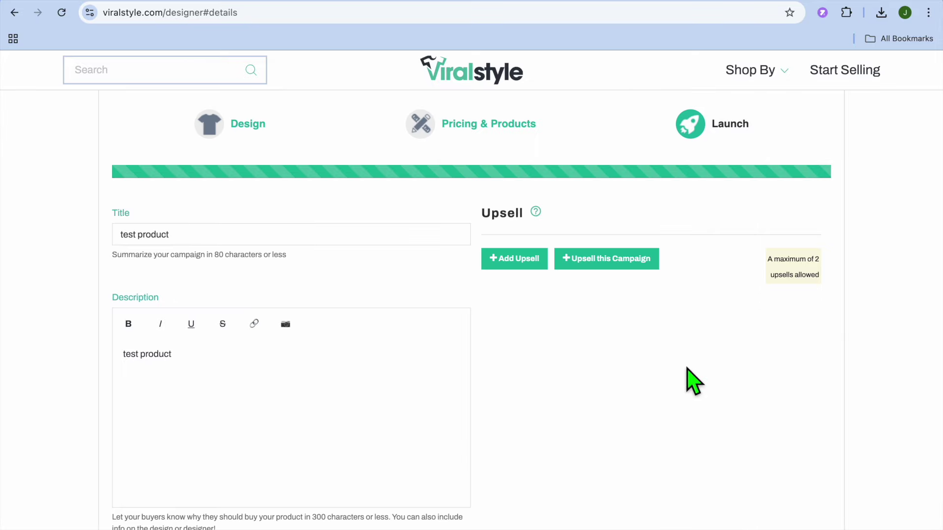
scroll(687, 368, down, 10)
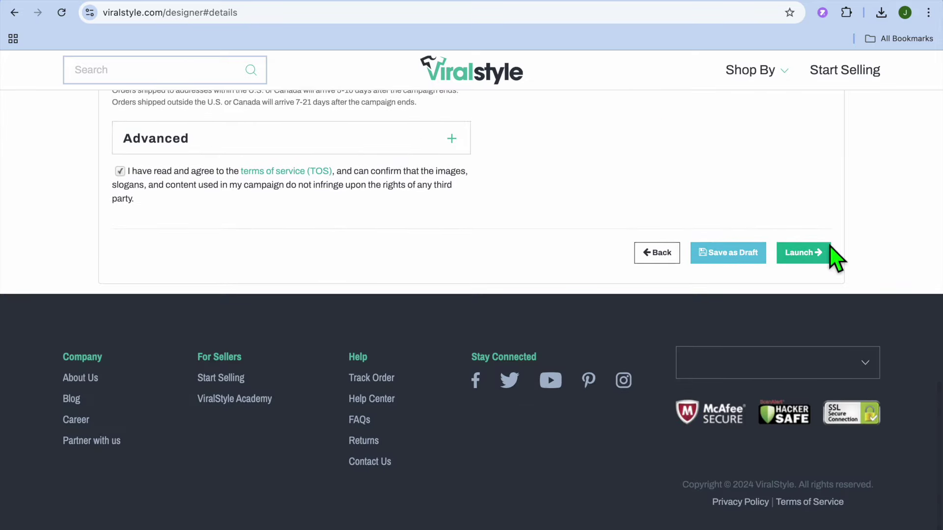
- Launch the campaign and resend the welcome validation email when prompted
click(809, 252)
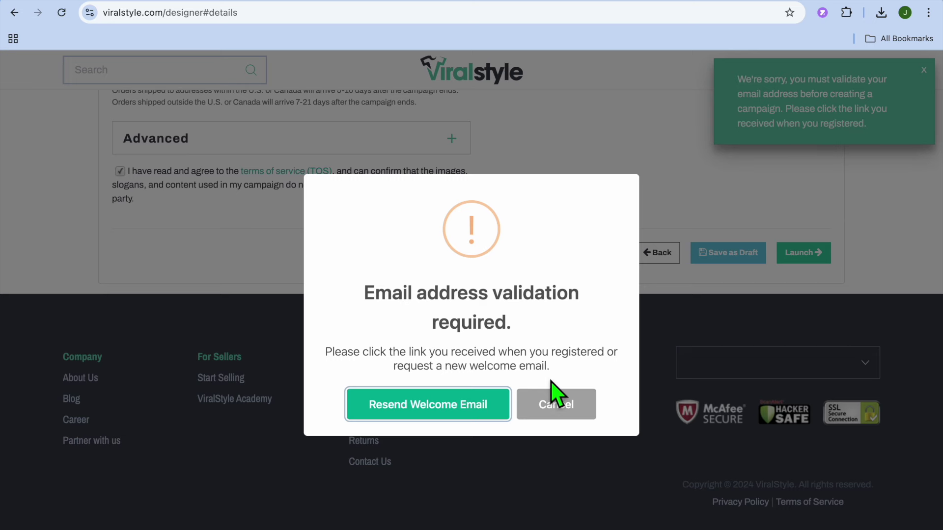
click(472, 414)
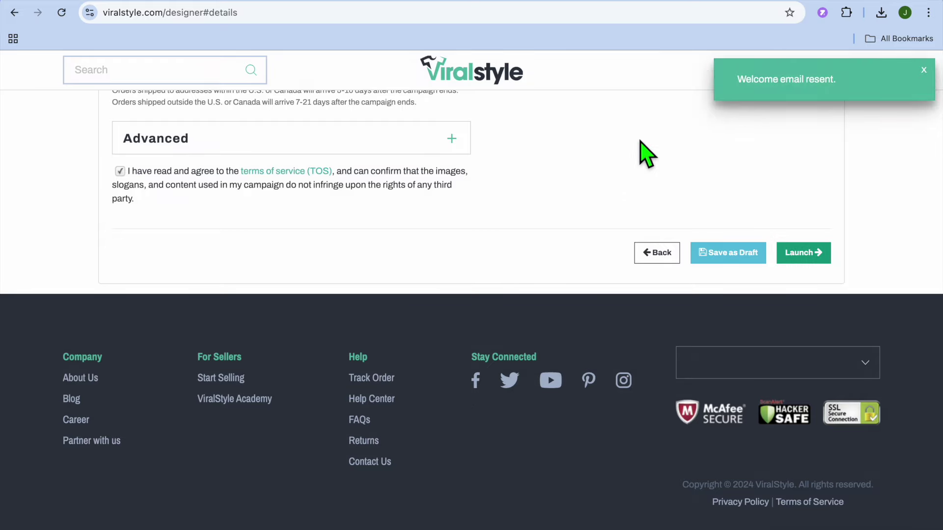
scroll(642, 152, up, 15)
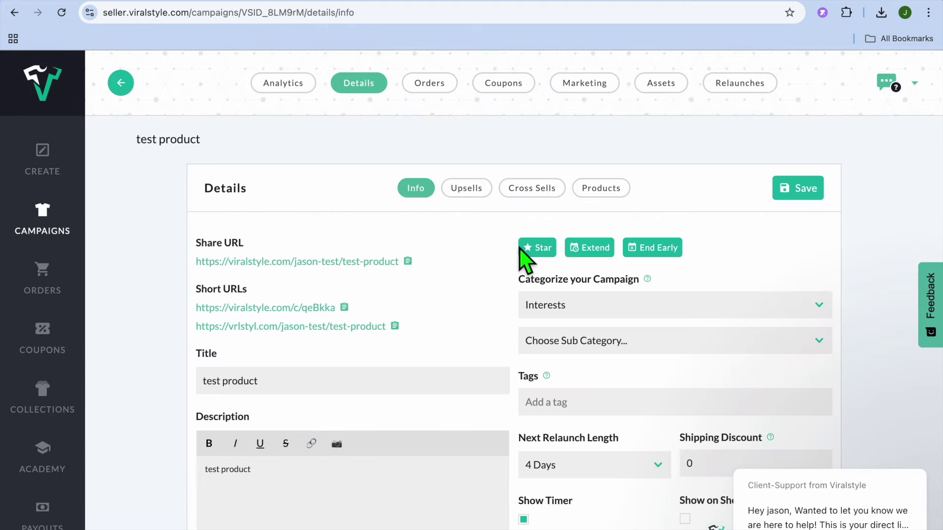
- Copy the test product campaign's share URL from its Details > Info page
scroll(521, 249, down, 1)
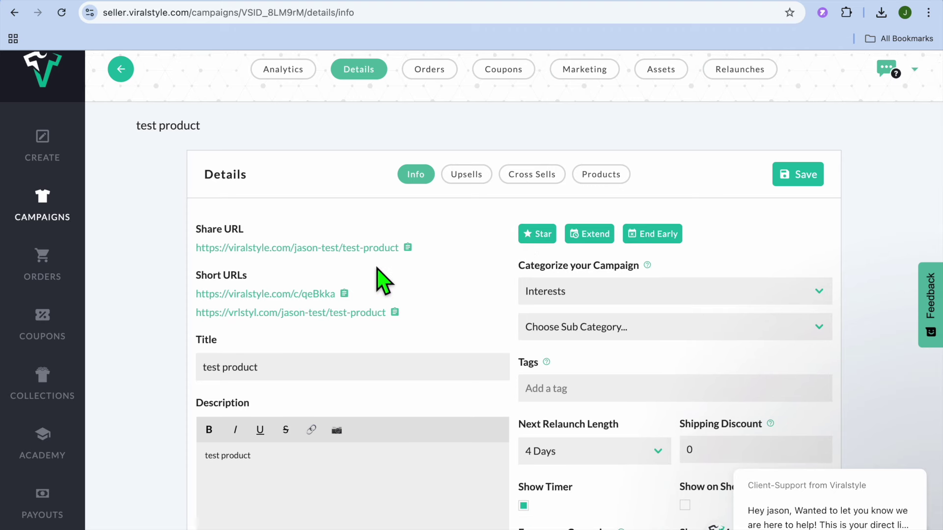
click(409, 247)
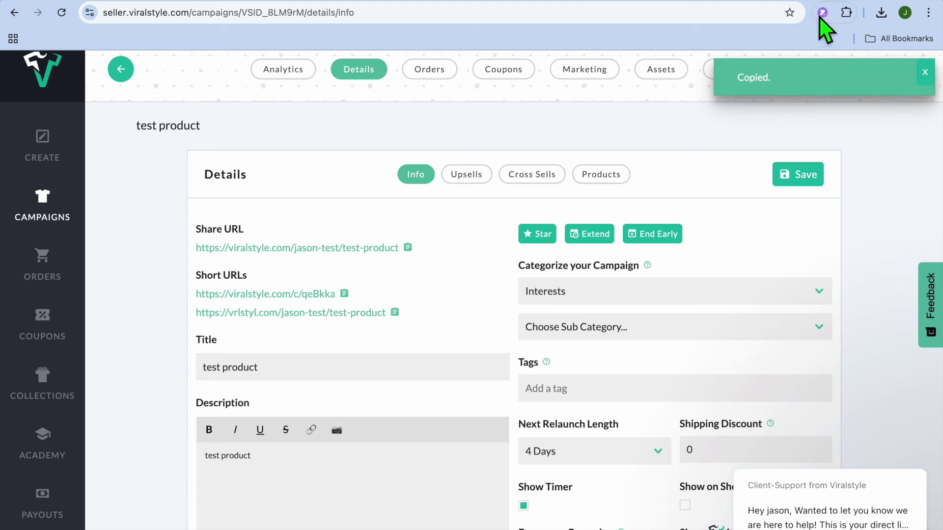
- Load the copied share URL for 'test product' in a new browser tab
key(super+t)
right_click(644, 11)
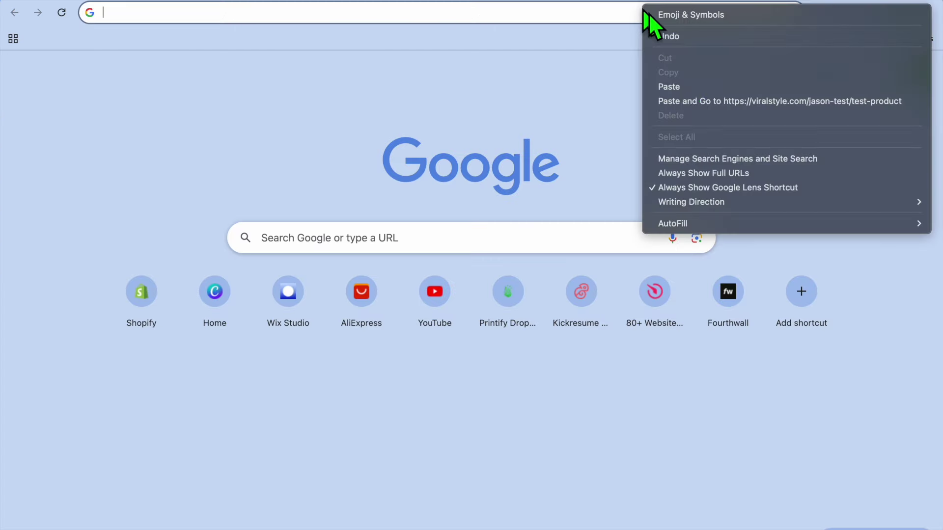
click(707, 102)
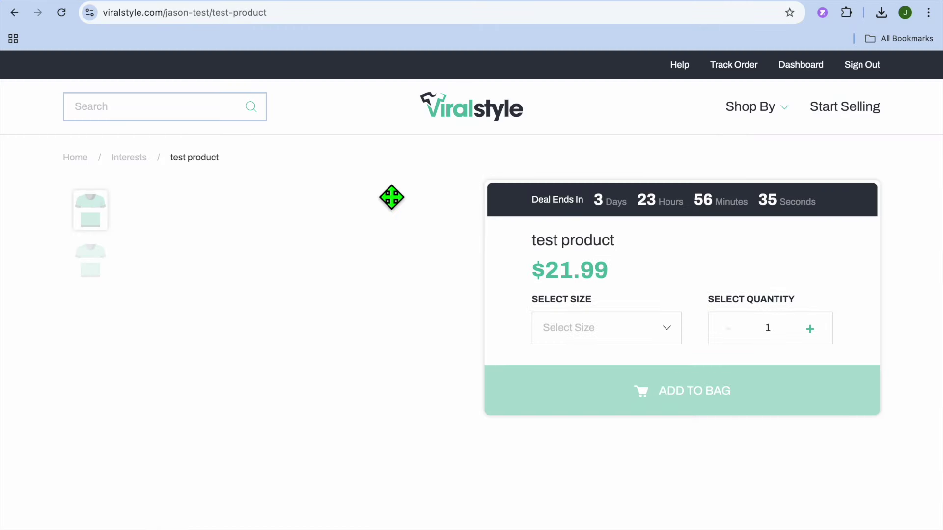
- Review the live product page and description, then return to the campaign Details tab
scroll(390, 196, down, 1)
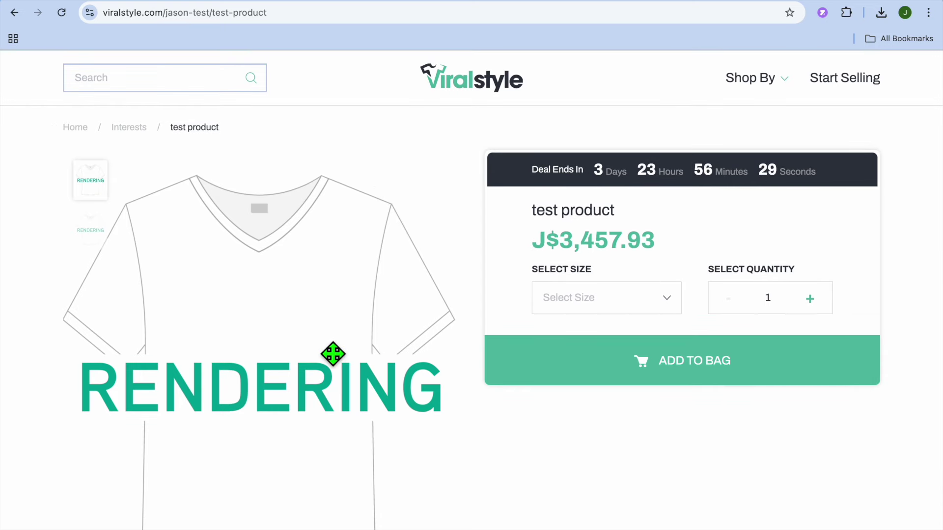
scroll(333, 354, down, 9)
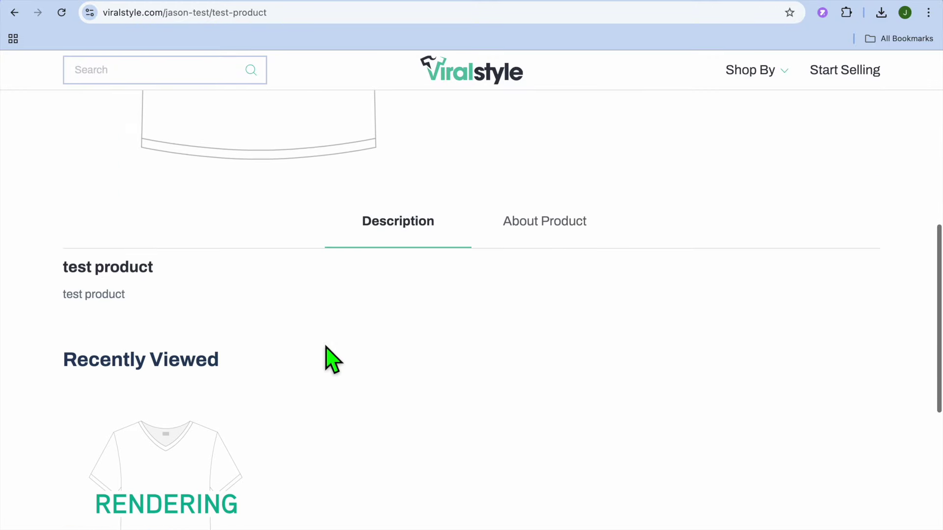
scroll(327, 359, down, 5)
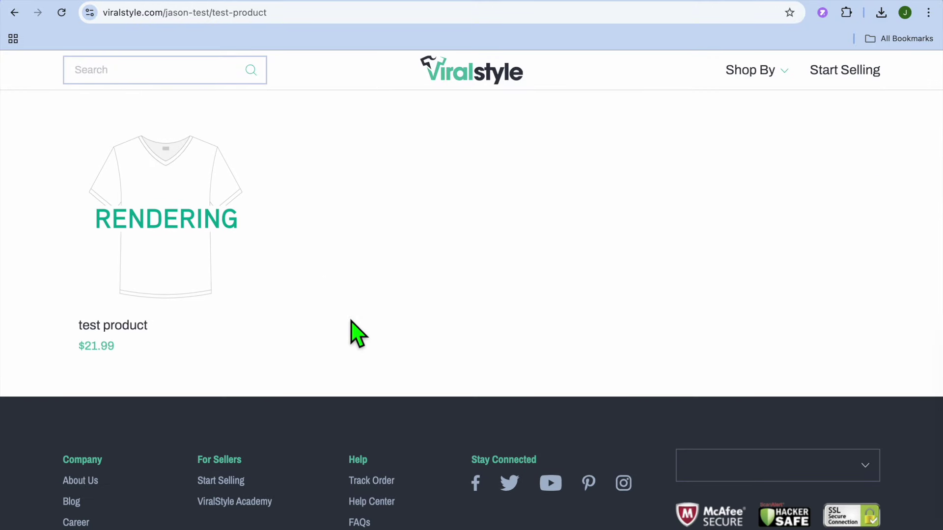
click(126, 4)
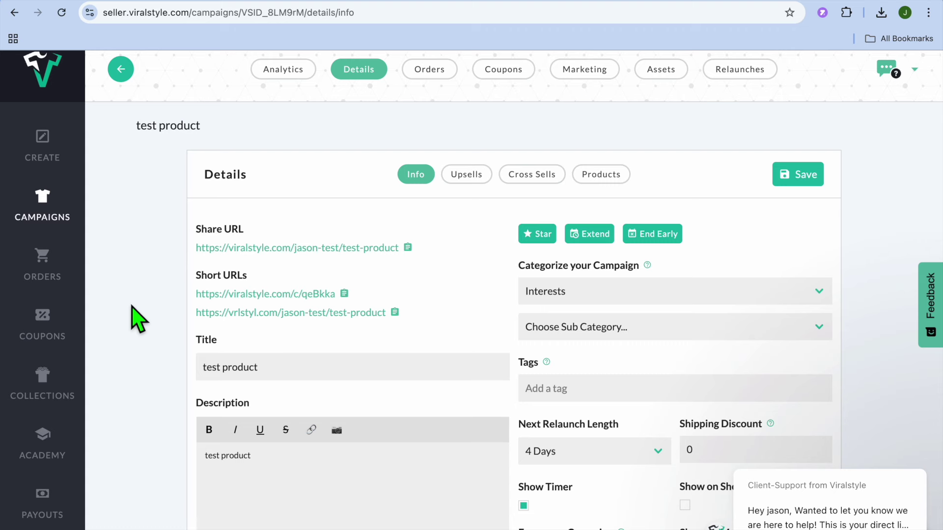
scroll(139, 320, down, 2)
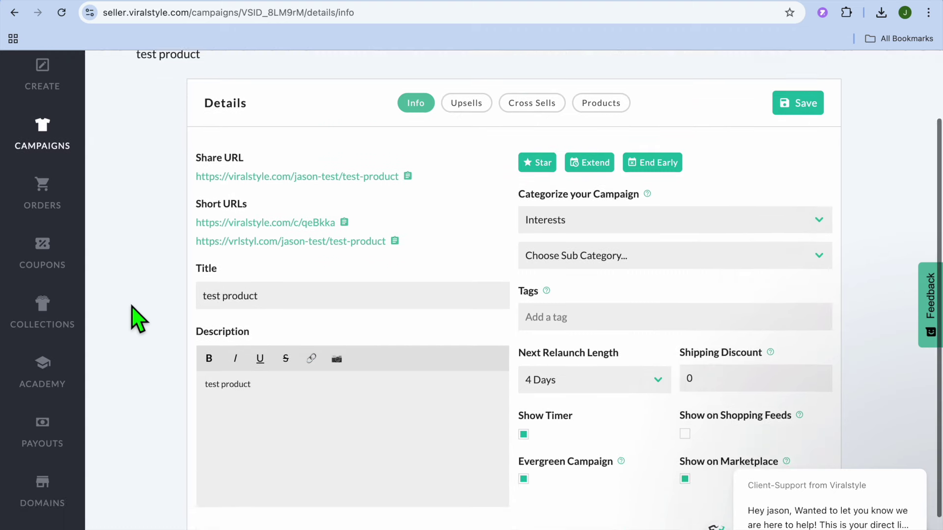
scroll(139, 319, down, 1)
scroll(139, 319, up, 4)
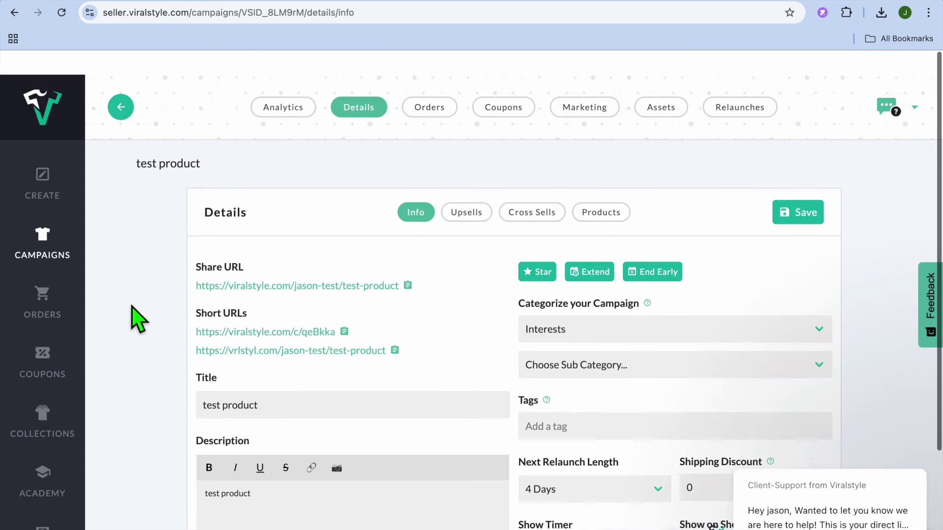